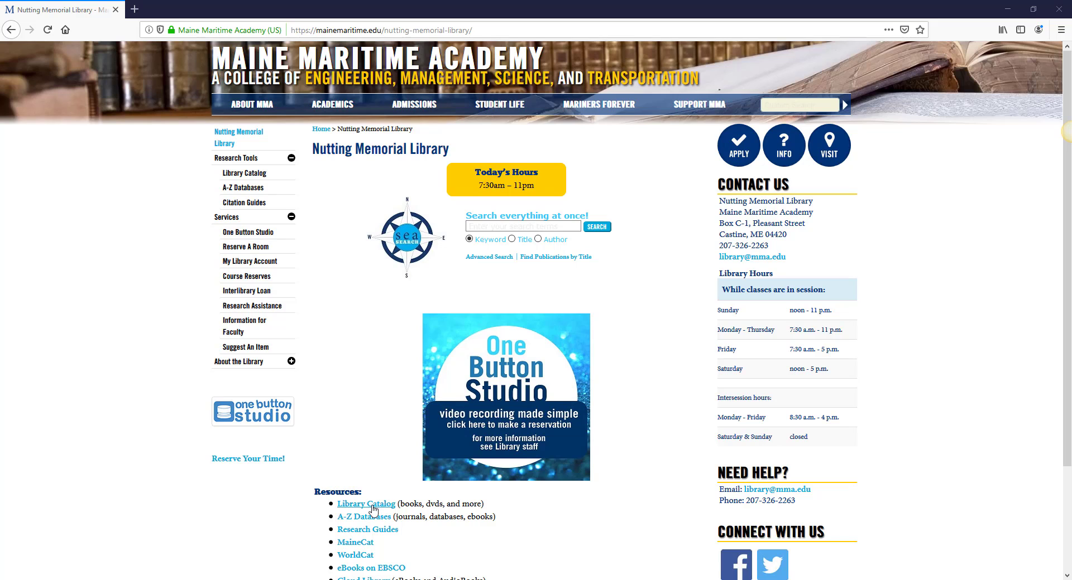
# - Open the Library Catalog link from the Resources list to reach the Minerva search page
pyautogui.click(373, 508)
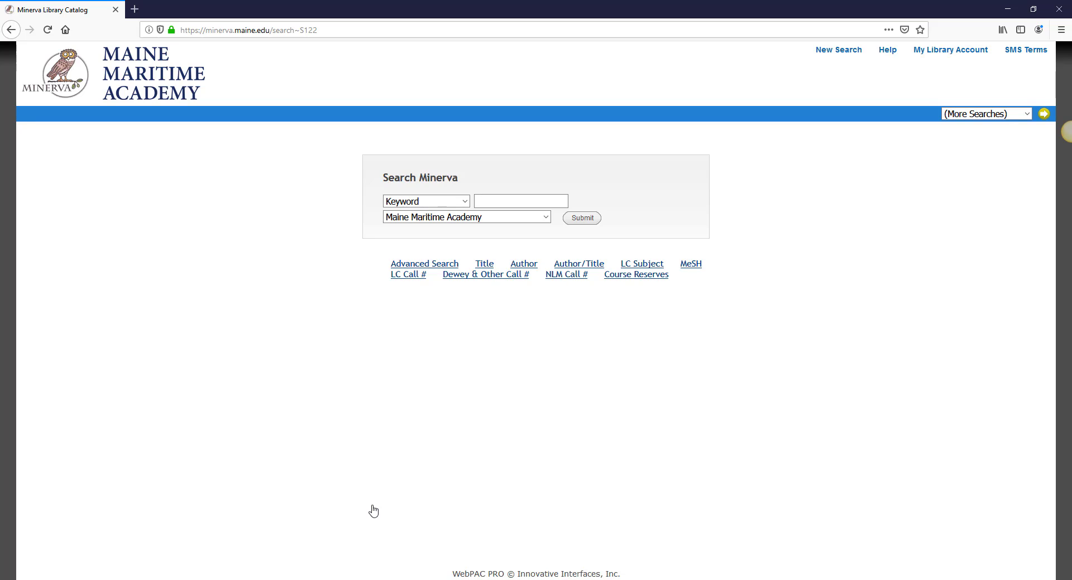
# - Run a keyword search for 'HMS Beagle' at Maine Maritime Academy, getting 5 results
pyautogui.click(499, 200)
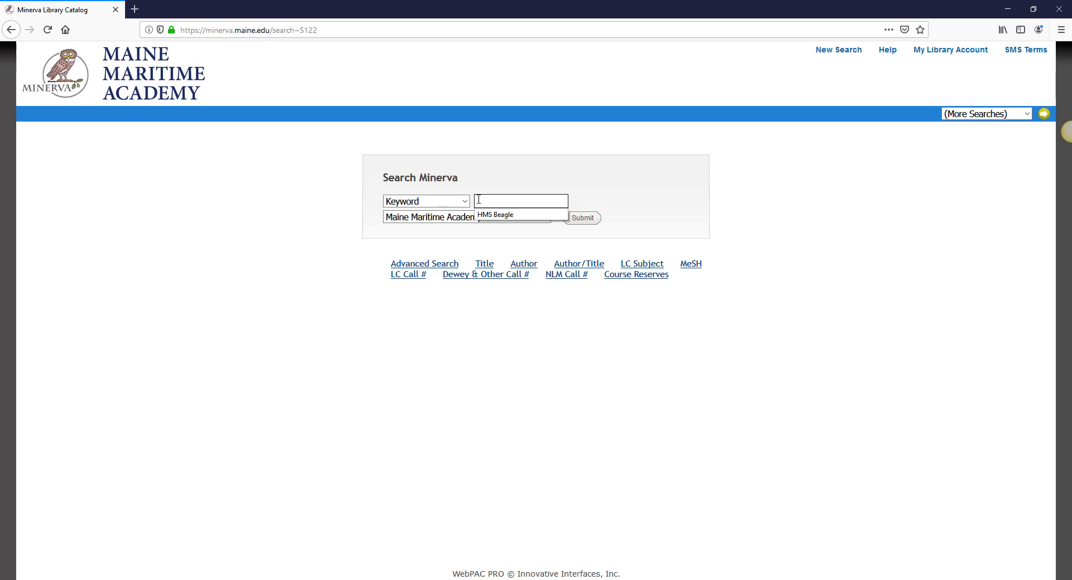
pyautogui.write('HMS Beagle')
pyautogui.press('Return')
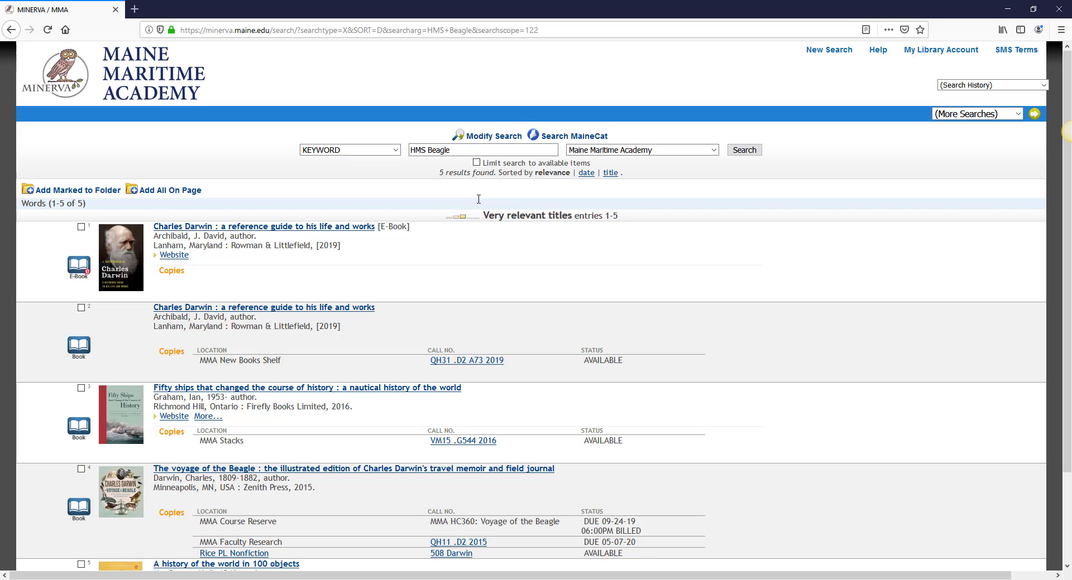
# - Replace the search terms with 'Charles Darwin', listing 74 Maine Maritime Academy results
pyautogui.scroll(-3, 478, 200)
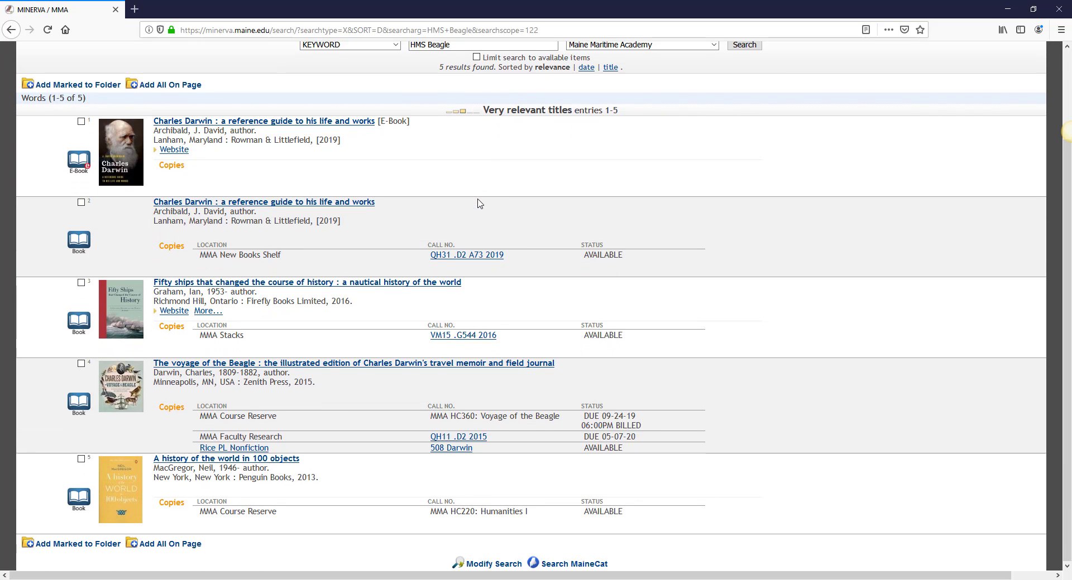
pyautogui.scroll(3, 479, 203)
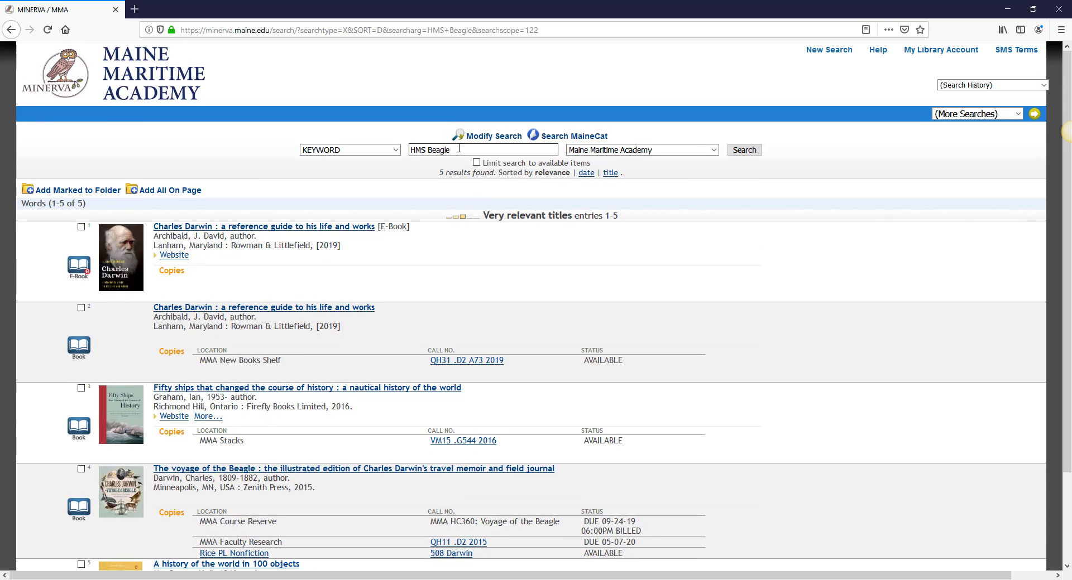
pyautogui.moveTo(459, 150); pyautogui.dragTo(411, 153)
pyautogui.write('Charles Darwin')
pyautogui.press('Return')
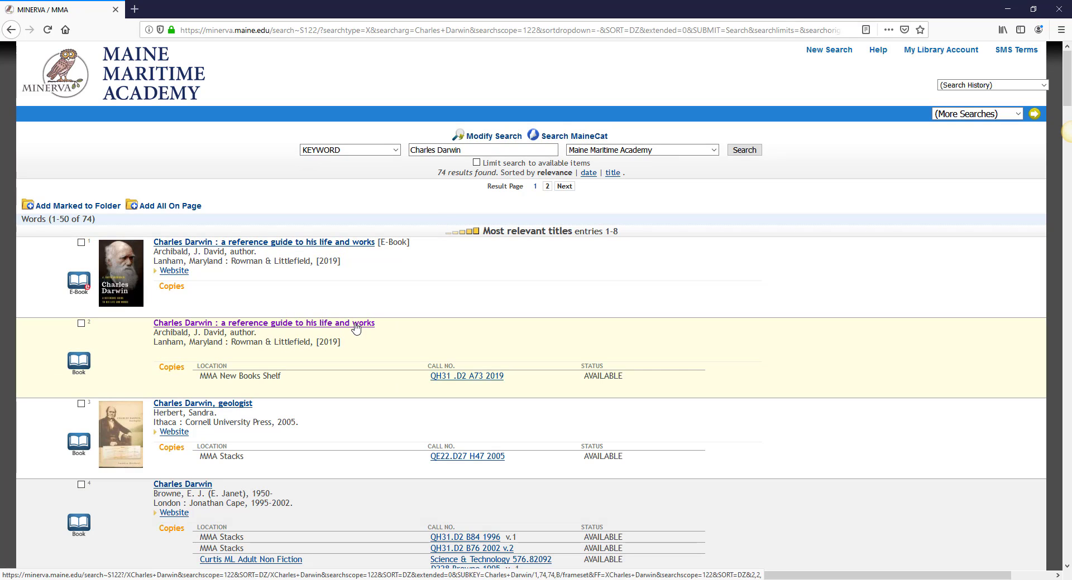
# - Open the reference guide record and highlight MMA New Books Shelf, QH31 .D2 A73 2019, AVAILABLE
pyautogui.click(356, 324)
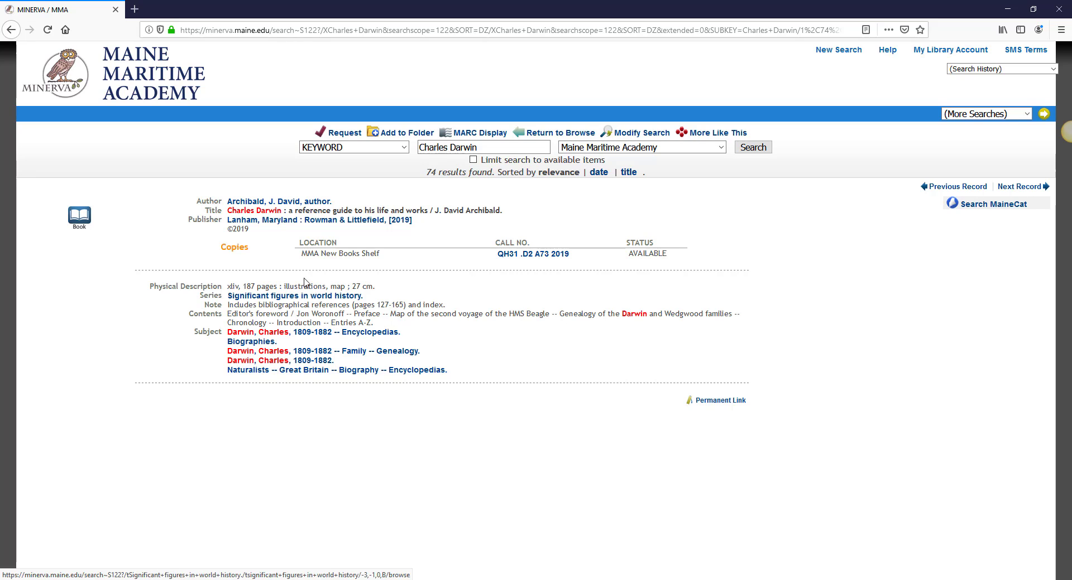
pyautogui.moveTo(302, 254); pyautogui.dragTo(384, 257)
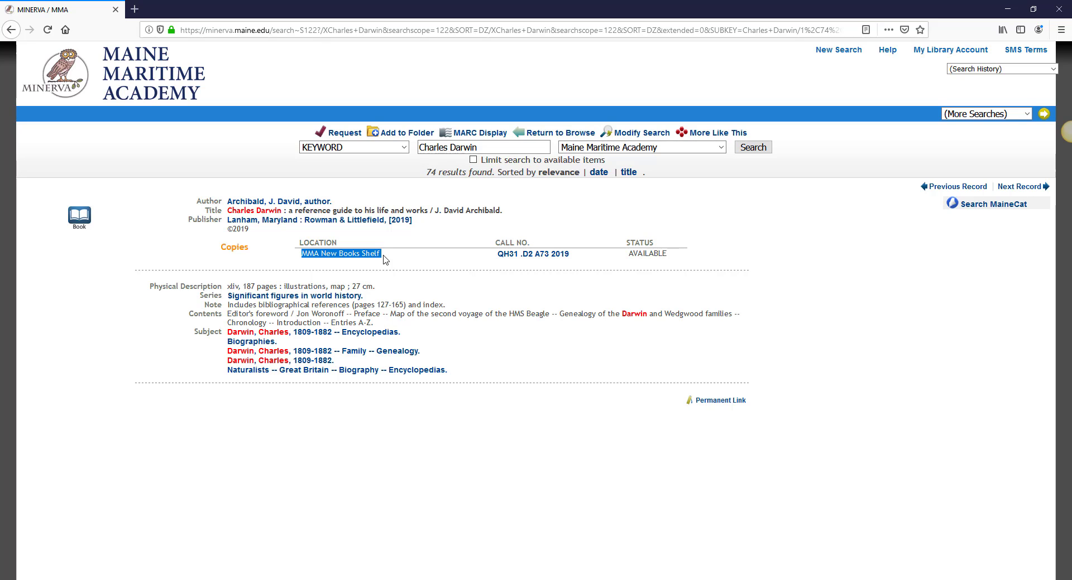
pyautogui.moveTo(495, 255); pyautogui.dragTo(572, 258)
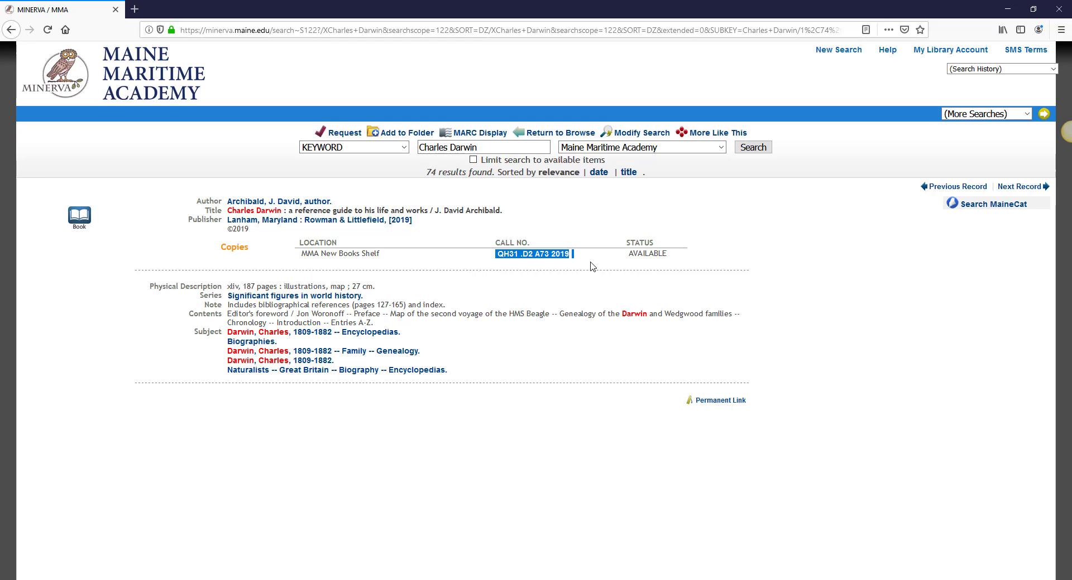
pyautogui.moveTo(629, 254); pyautogui.dragTo(669, 261)
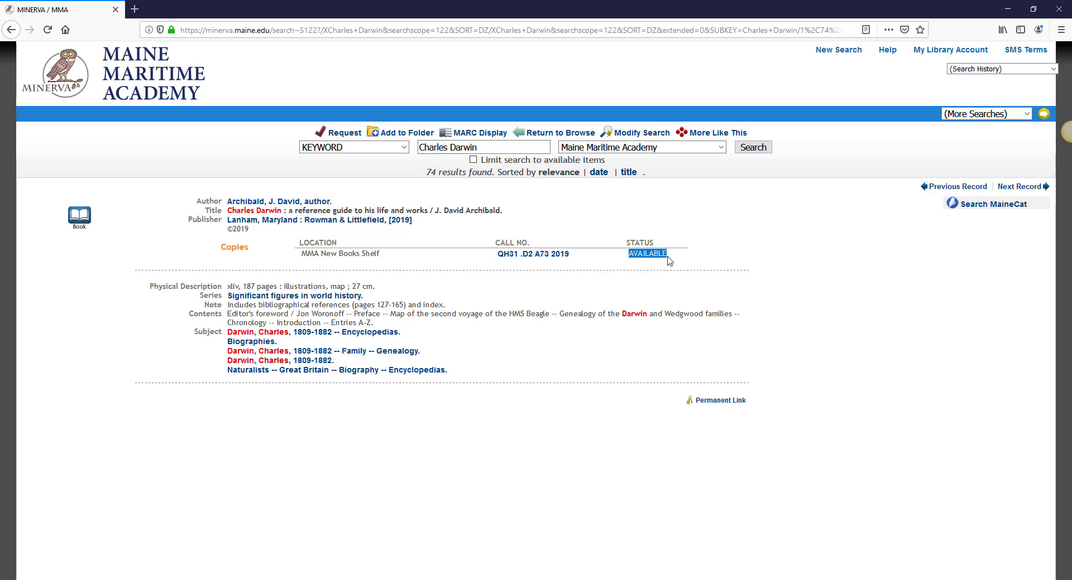
# - Change the location to ==ALL MINERVA LOCATIONS== and rerun the search, returning 571 results
pyautogui.click(701, 250)
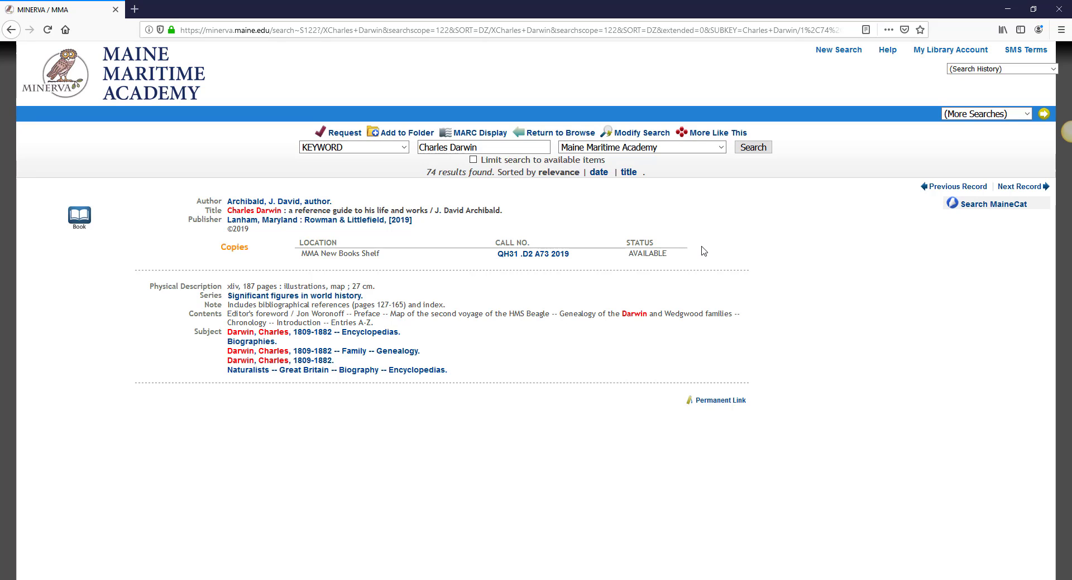
pyautogui.click(693, 149)
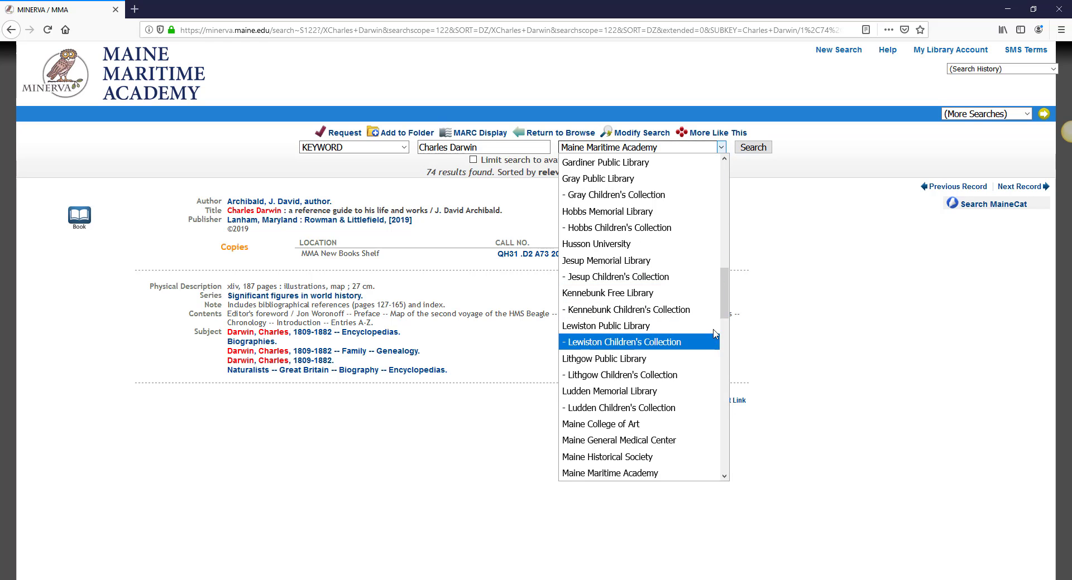
pyautogui.scroll(14, 709, 279)
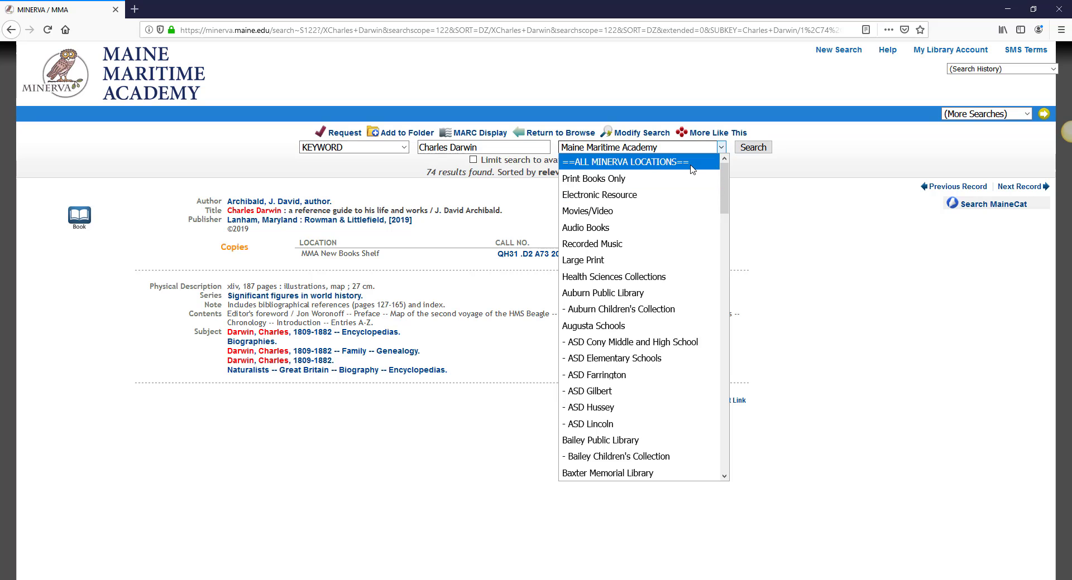
pyautogui.click(692, 161)
pyautogui.click(753, 148)
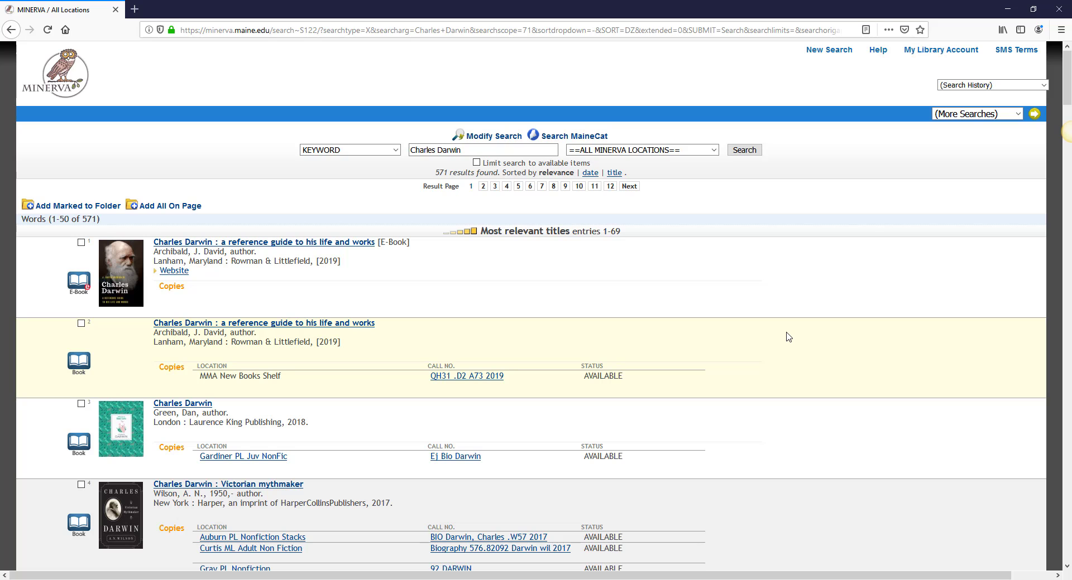
# - Open result 8, Herbert's 'Charles Darwin and the question of evolution' at Ludden ML Nonfiction
pyautogui.scroll(-4, 788, 337)
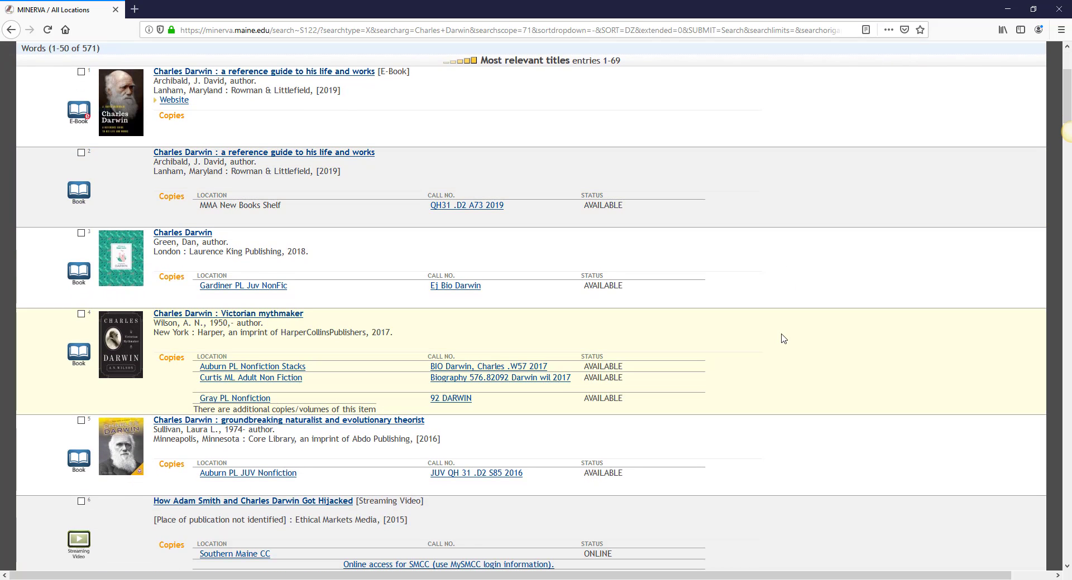
pyautogui.scroll(-2, 784, 372)
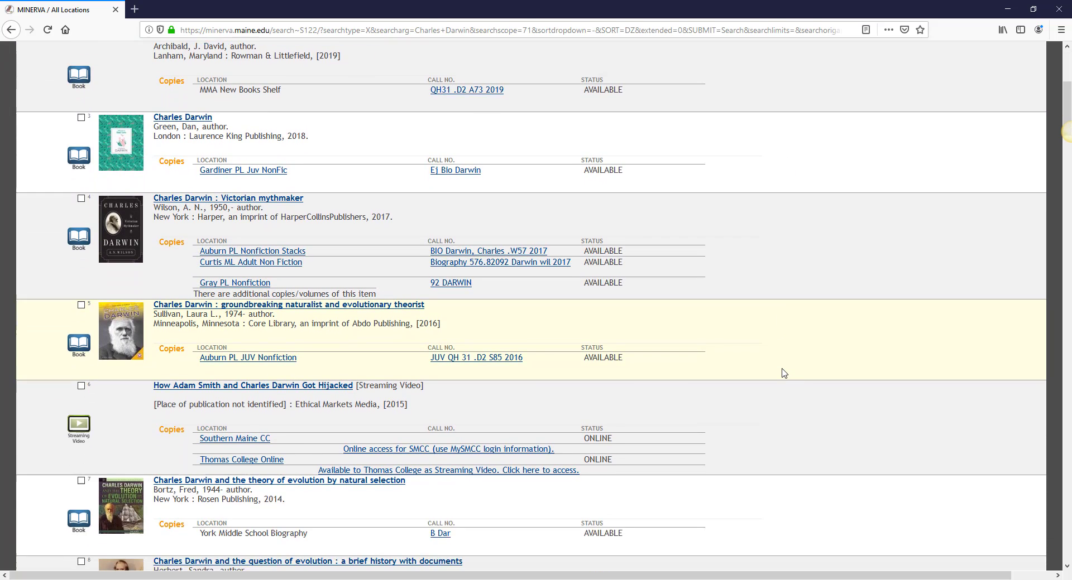
pyautogui.scroll(-3, 782, 371)
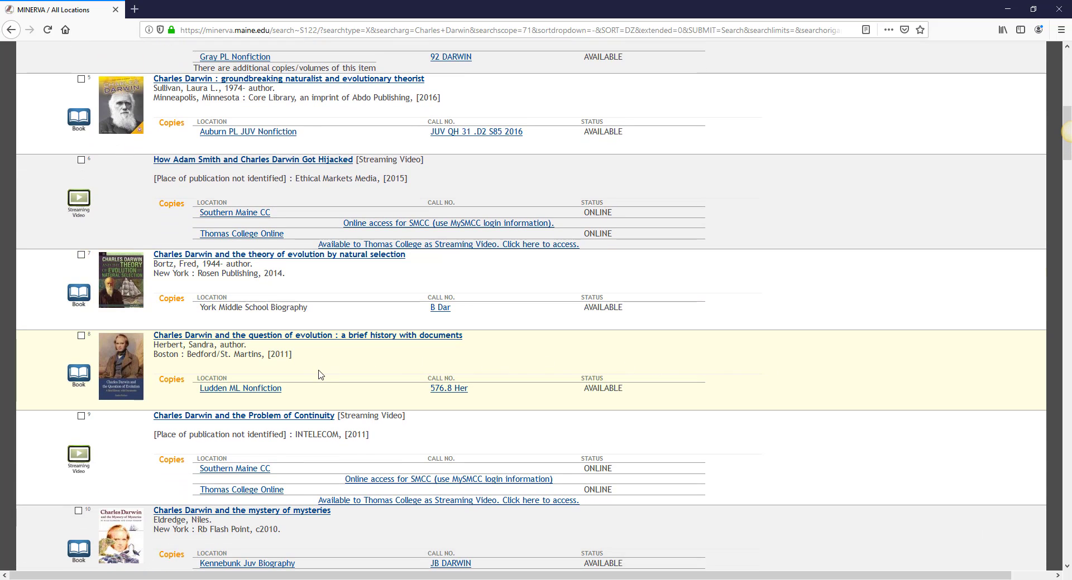
pyautogui.click(307, 336)
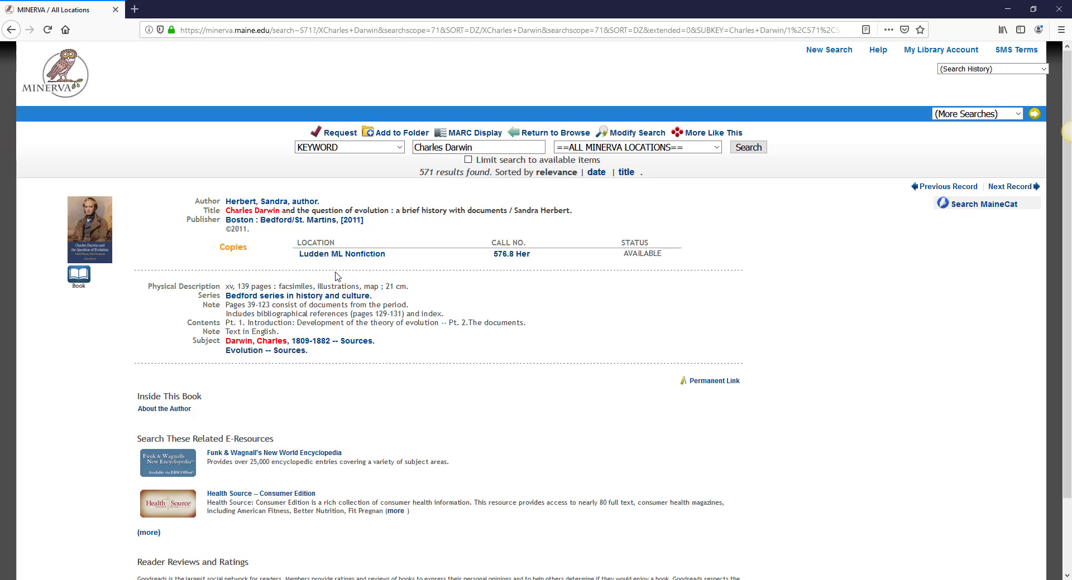
# - Start a request for the book, enter the patron's name and barcode, then leave the form
pyautogui.click(332, 134)
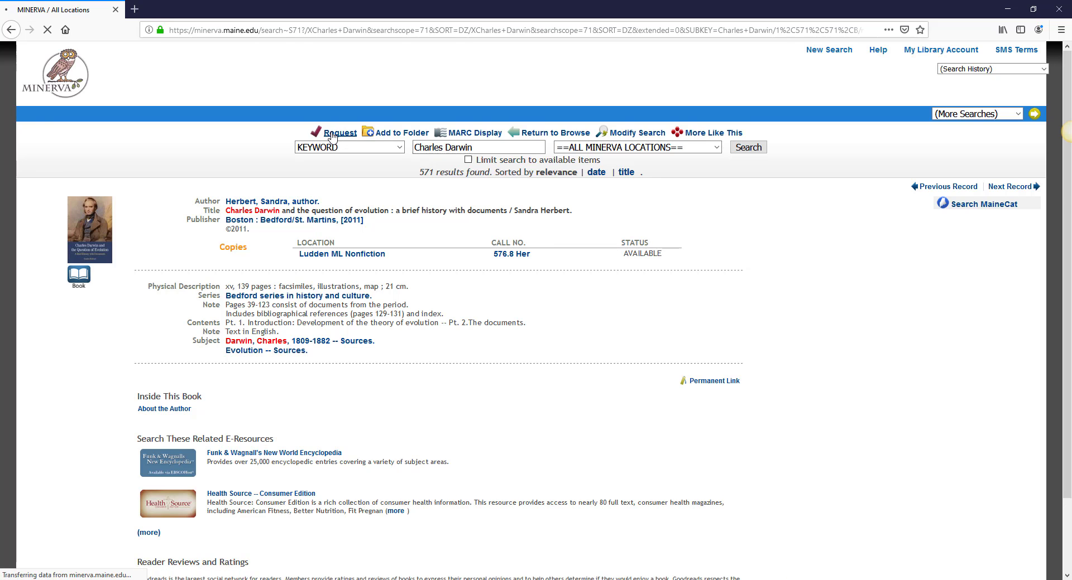
pyautogui.click(117, 223)
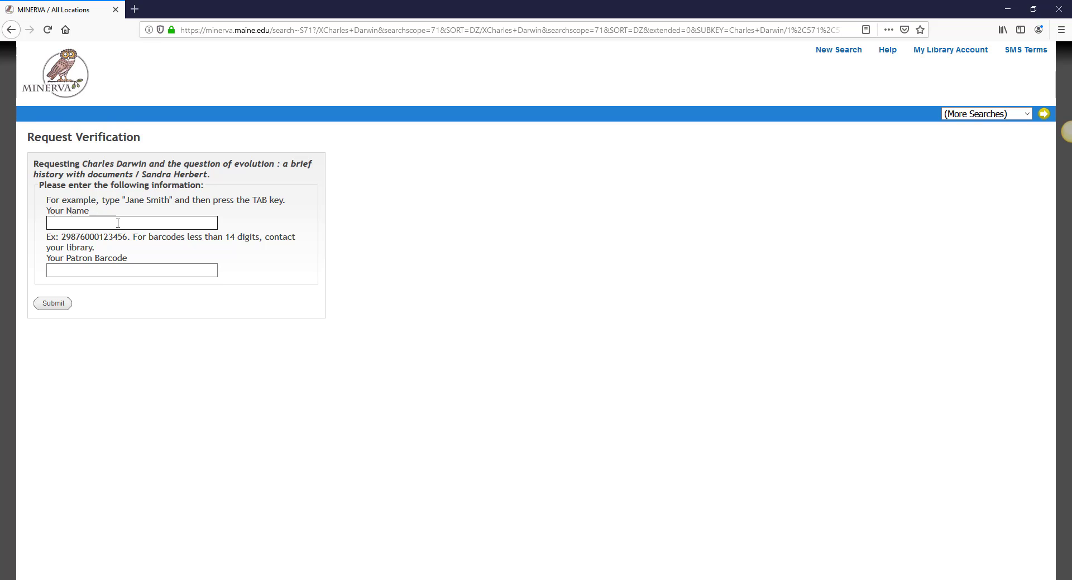
pyautogui.press('Tab')
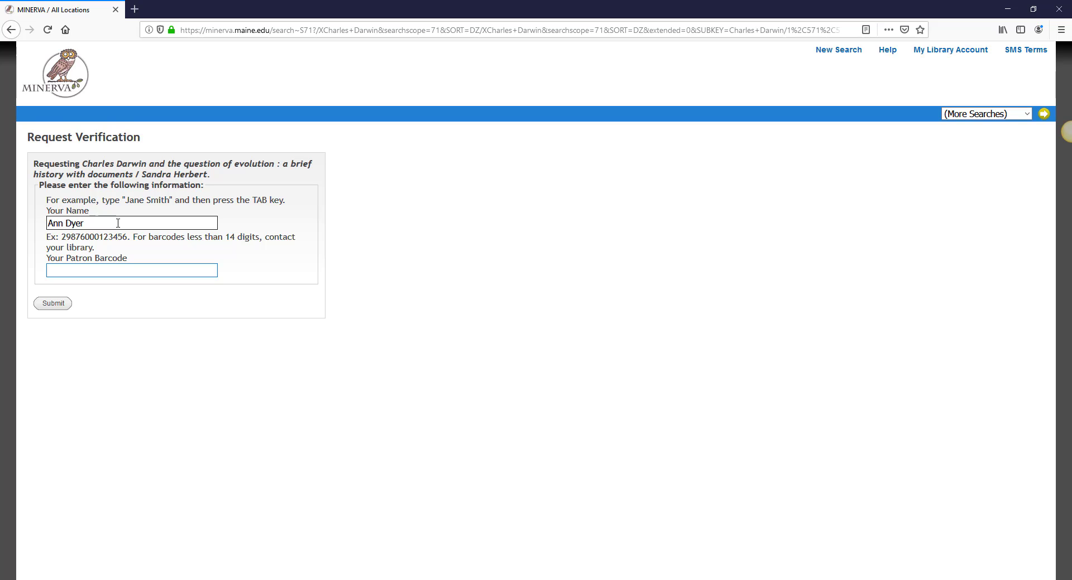
pyautogui.write('29')
pyautogui.write('••••••••••')
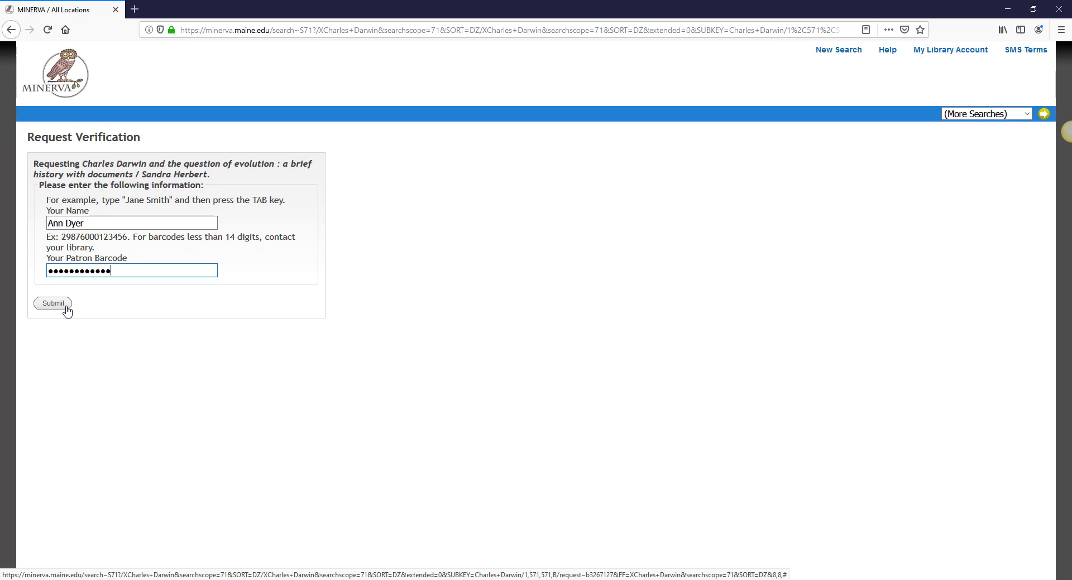
pyautogui.click(7, 32)
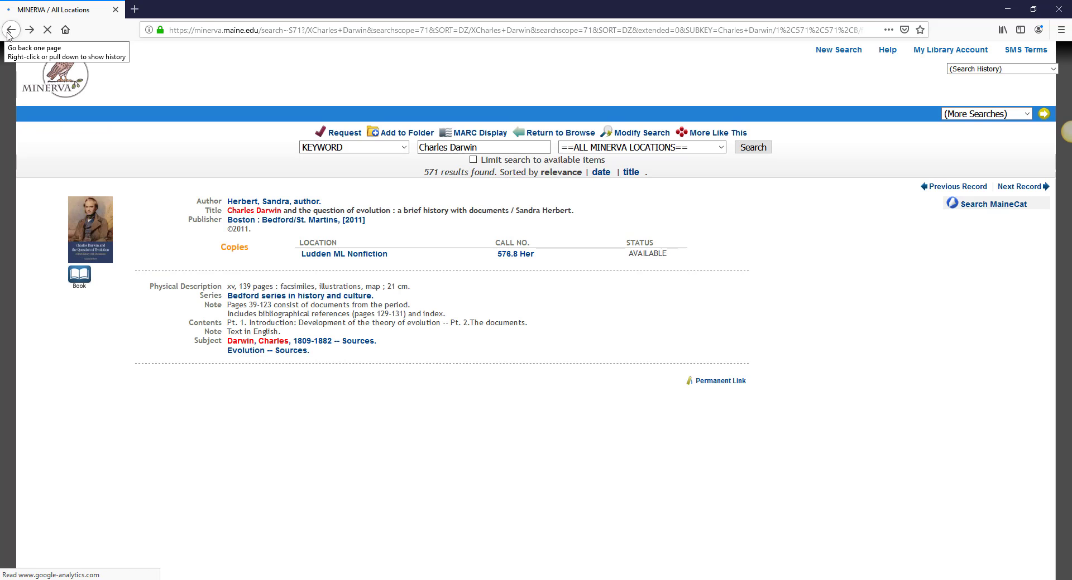
# - Return to the all-locations Charles Darwin results and rerun them in MaineCat, finding 1832 results
pyautogui.click(7, 32)
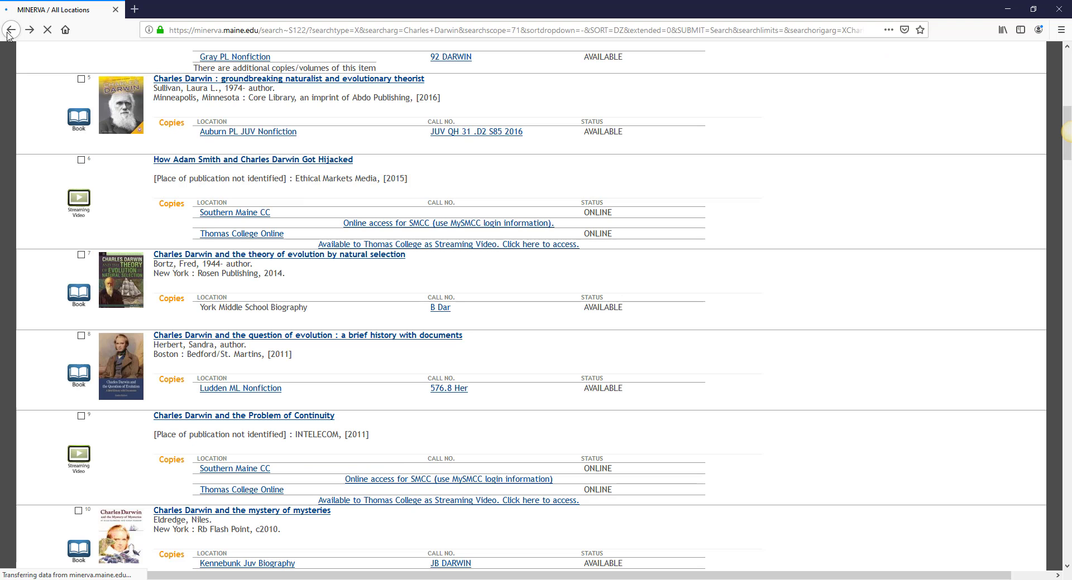
pyautogui.scroll(10, 700, 328)
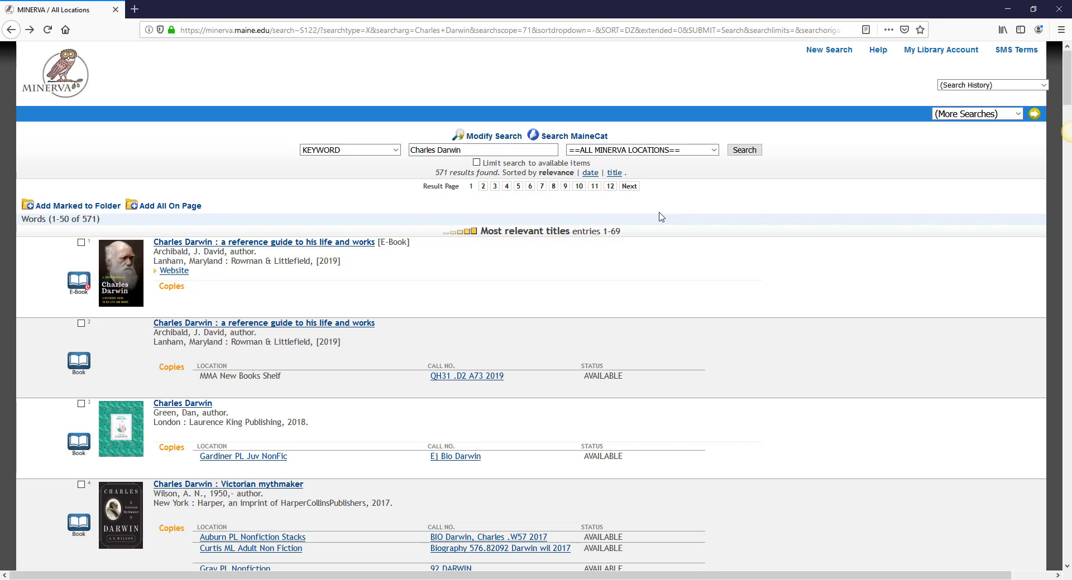
pyautogui.click(599, 140)
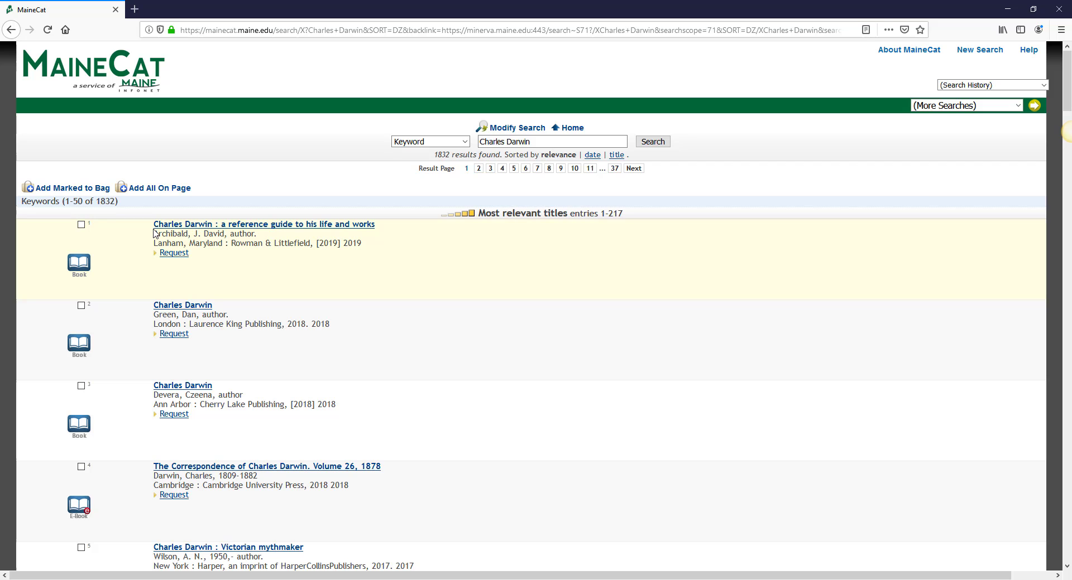
# - Open Wilson's 'Charles Darwin : Victorian mythmaker' record and mark the Maine State Library copy
pyautogui.scroll(-3, 169, 329)
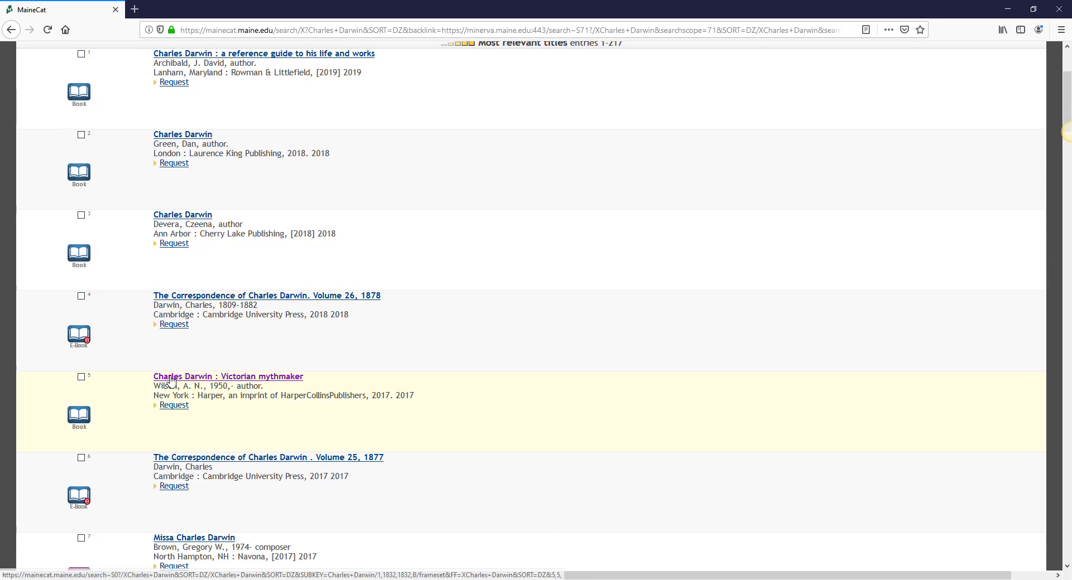
pyautogui.click(171, 379)
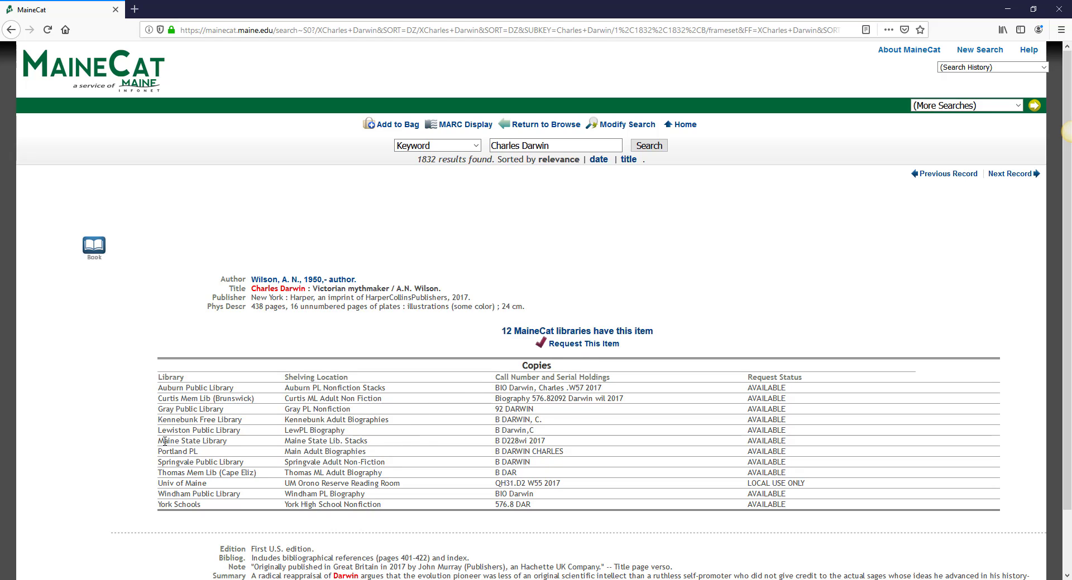
pyautogui.moveTo(158, 441); pyautogui.dragTo(226, 442)
pyautogui.click(237, 446)
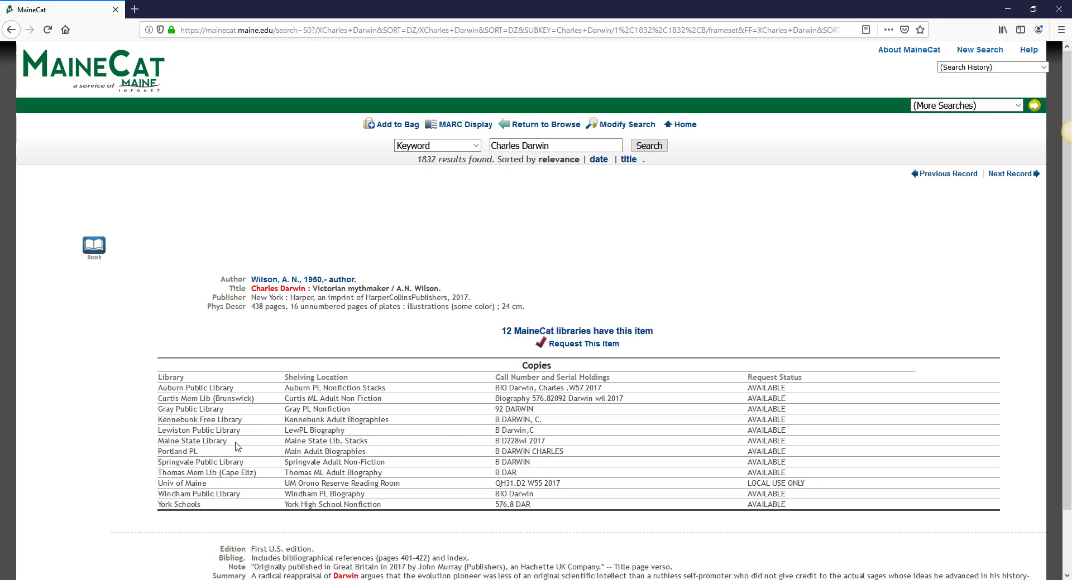
pyautogui.click(591, 345)
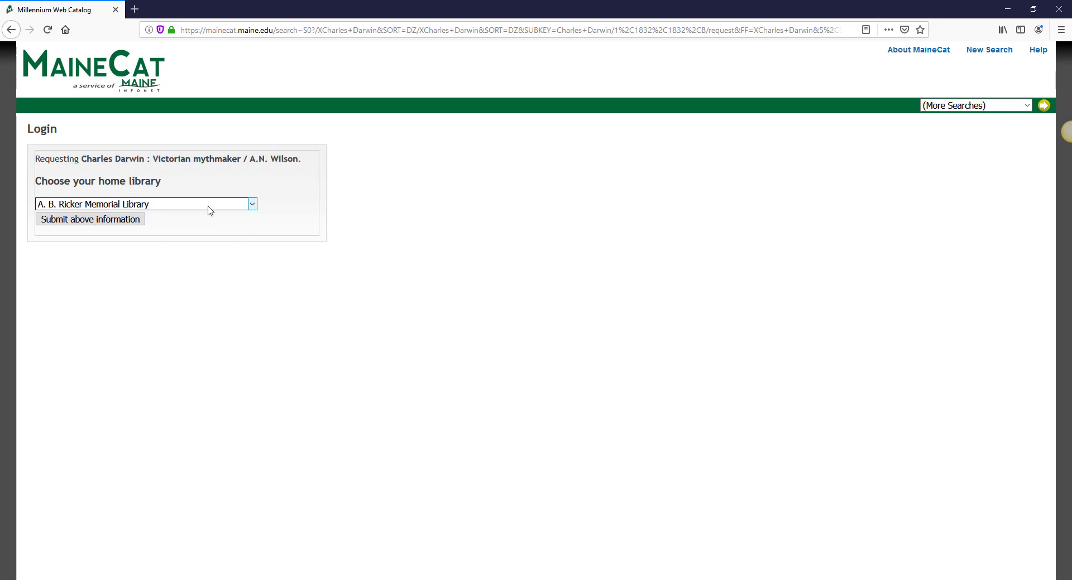
pyautogui.click(210, 211)
pyautogui.press('m')
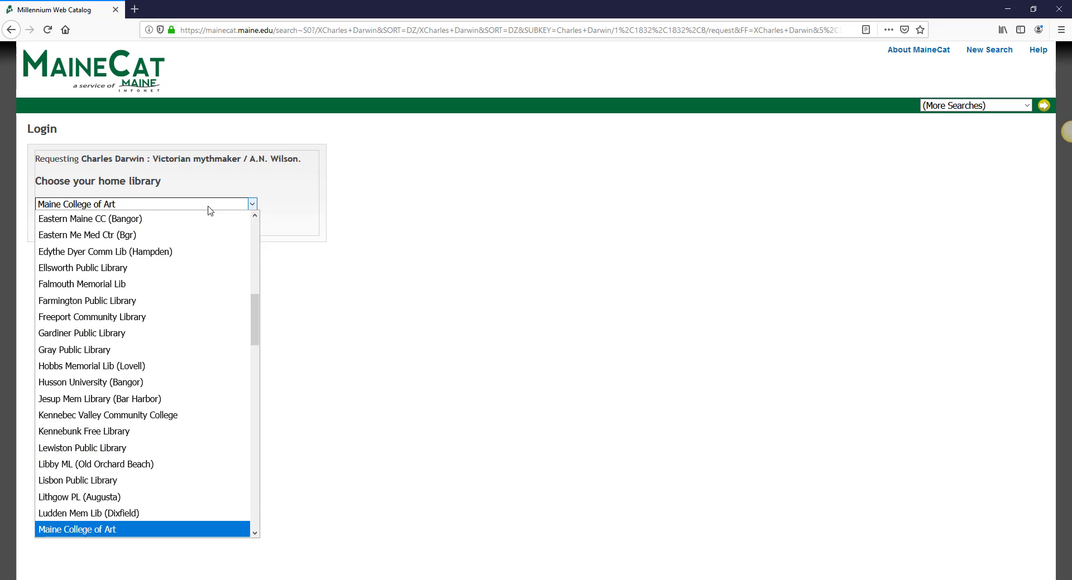
pyautogui.press('Down')
pyautogui.press('Down')
pyautogui.press('Down')
pyautogui.press('Return')
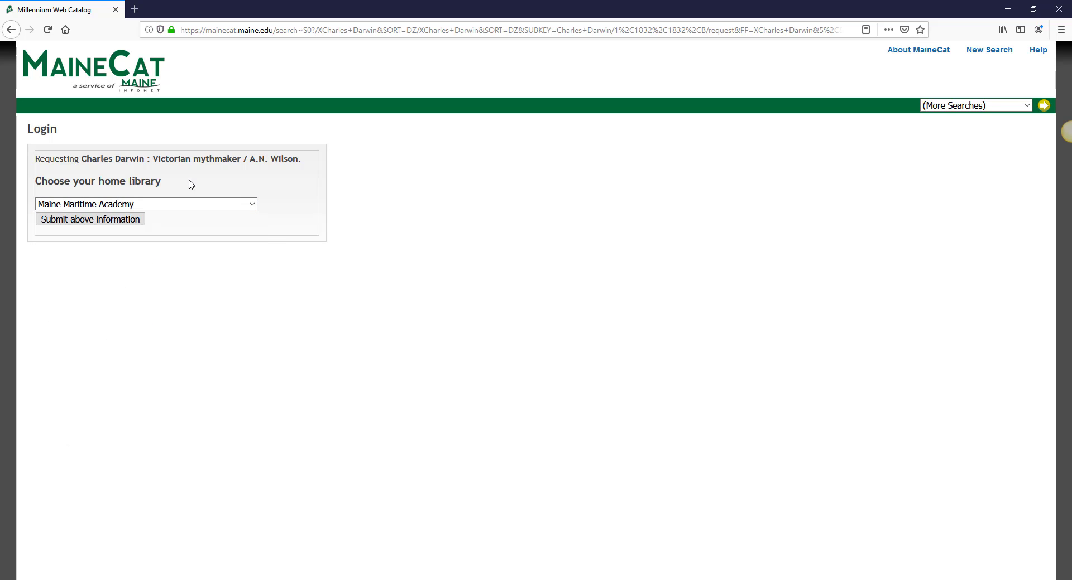
pyautogui.click(123, 222)
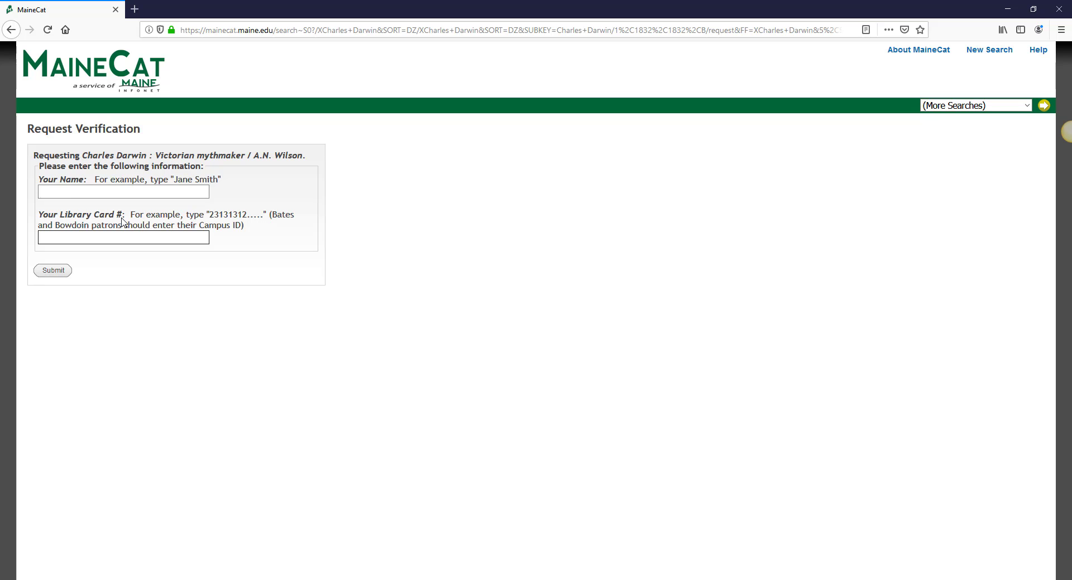
pyautogui.click(65, 192)
pyautogui.click(12, 31)
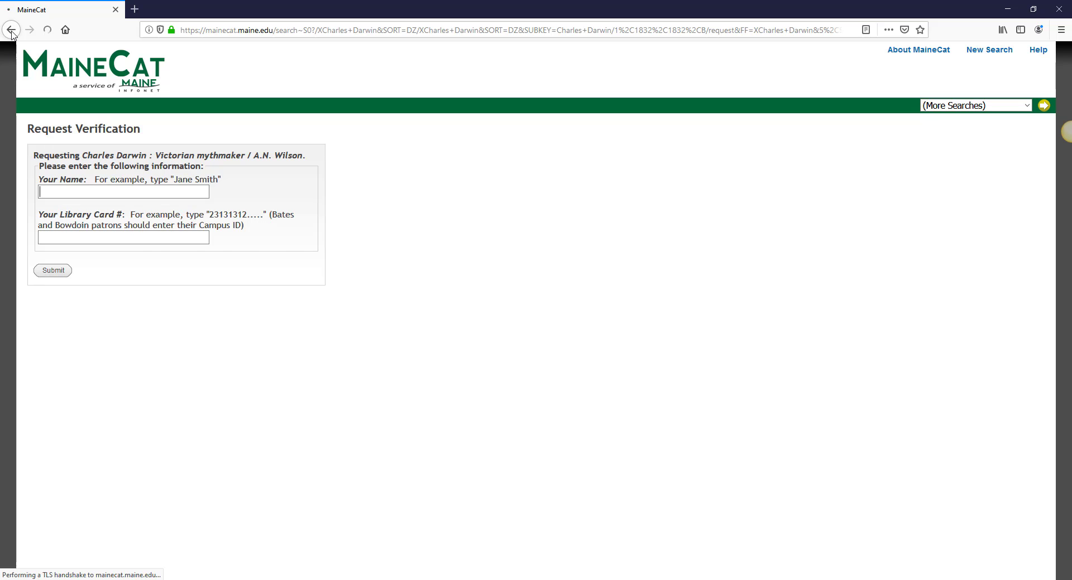
pyautogui.click(12, 31)
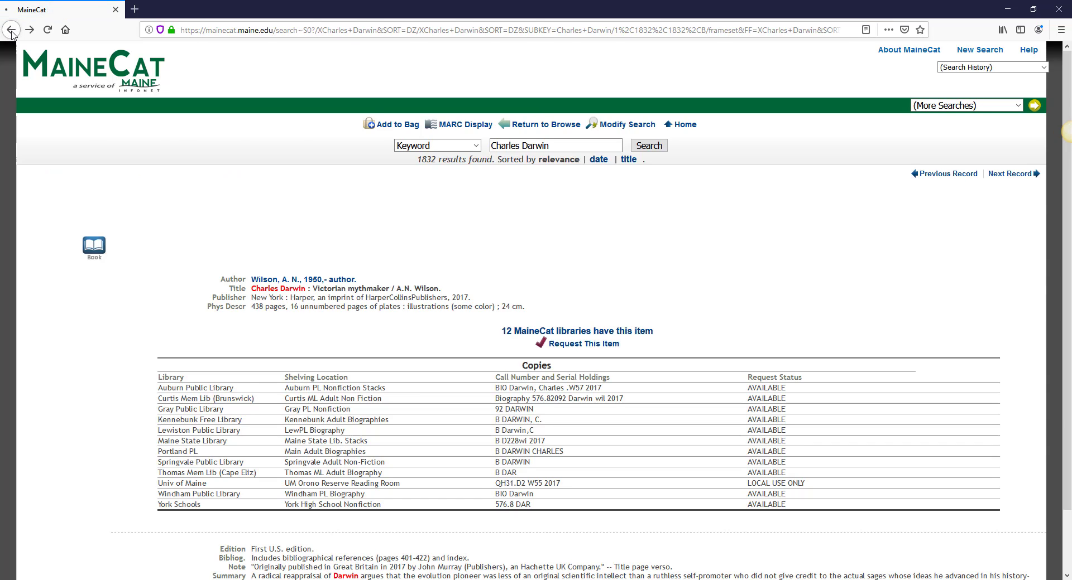
# - Return to the Minerva results, open Modify Search, and limit Material Type to SPOKEN CD
pyautogui.click(11, 30)
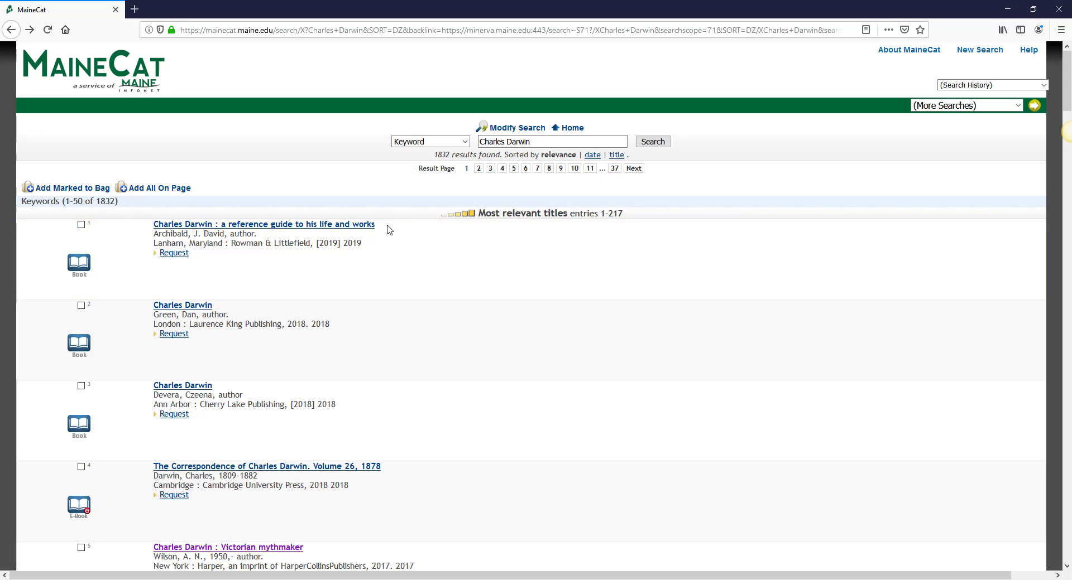
pyautogui.click(10, 31)
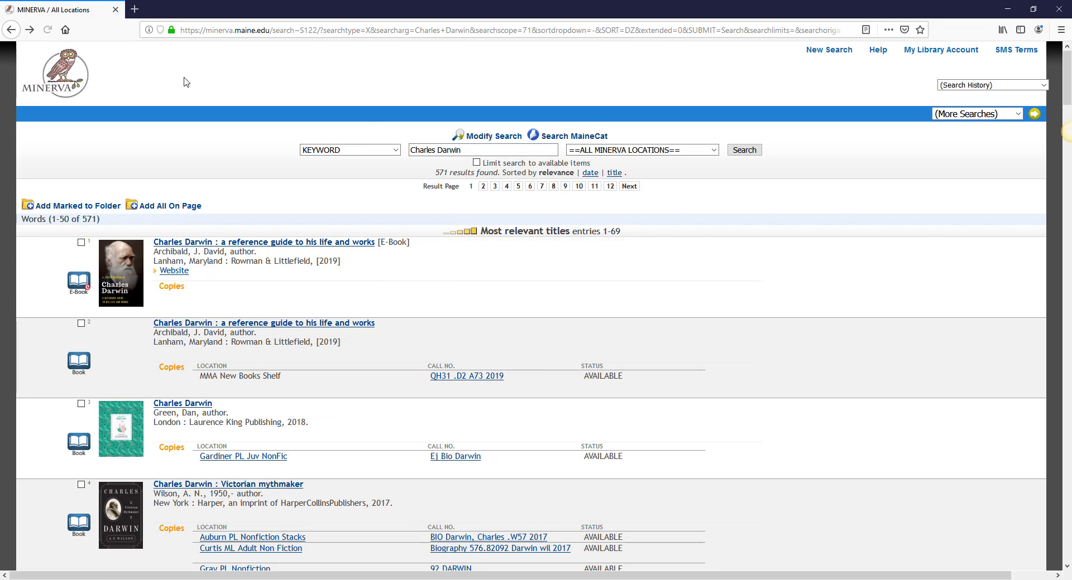
pyautogui.click(481, 141)
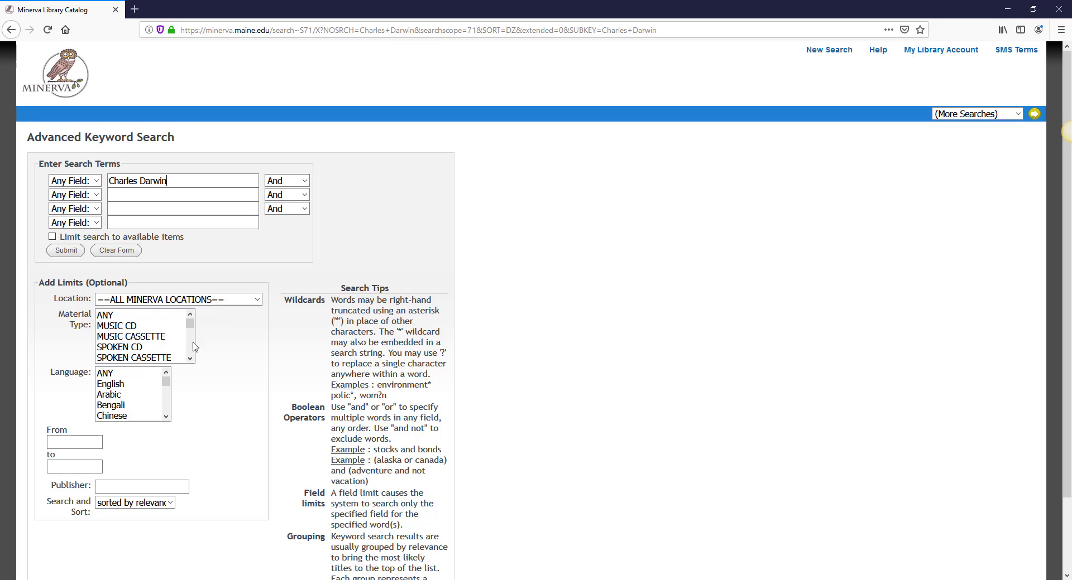
pyautogui.scroll(-1, 190, 360)
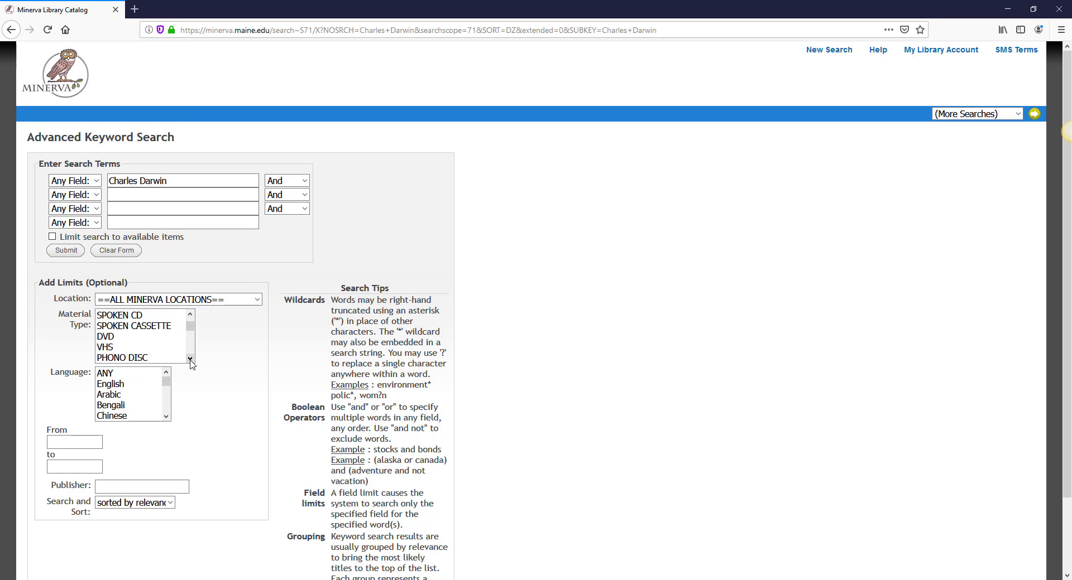
pyautogui.click(130, 318)
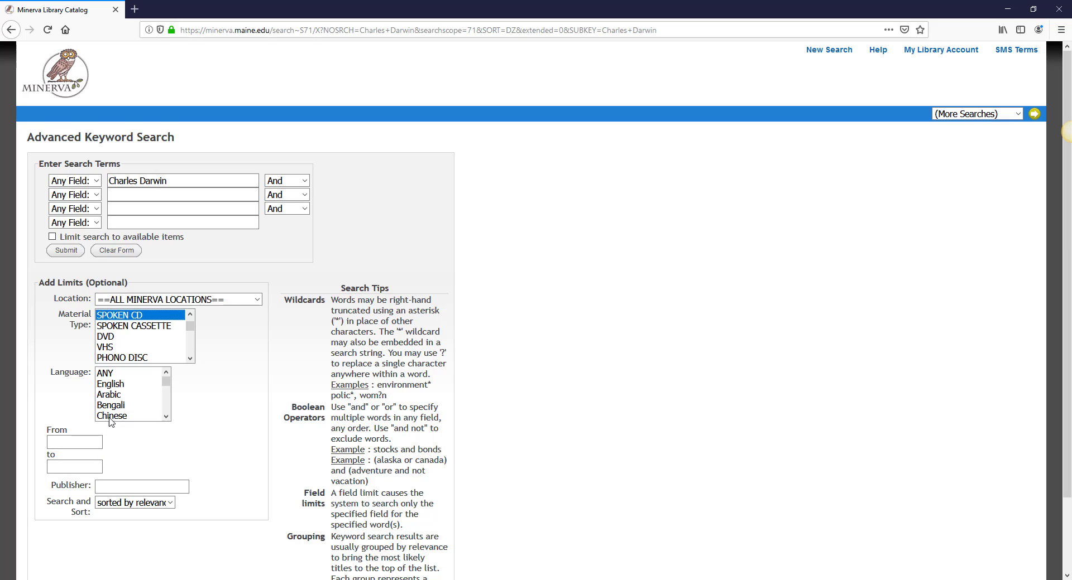
# - Submit the Charles Darwin search limited to Spoken CD and scroll through the 17 results
pyautogui.click(66, 251)
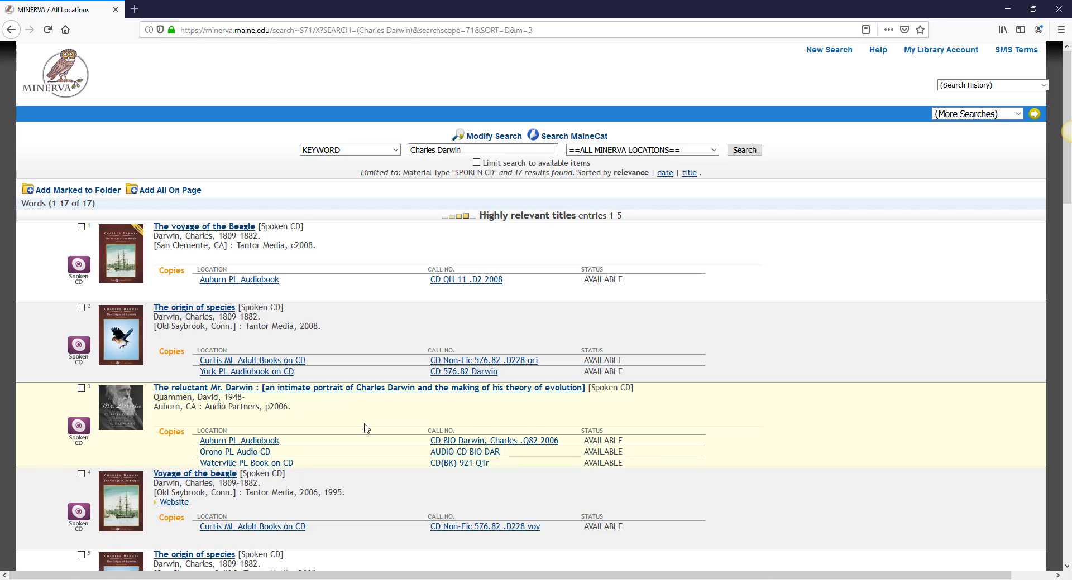
pyautogui.scroll(-3, 366, 438)
pyautogui.scroll(-2, 366, 438)
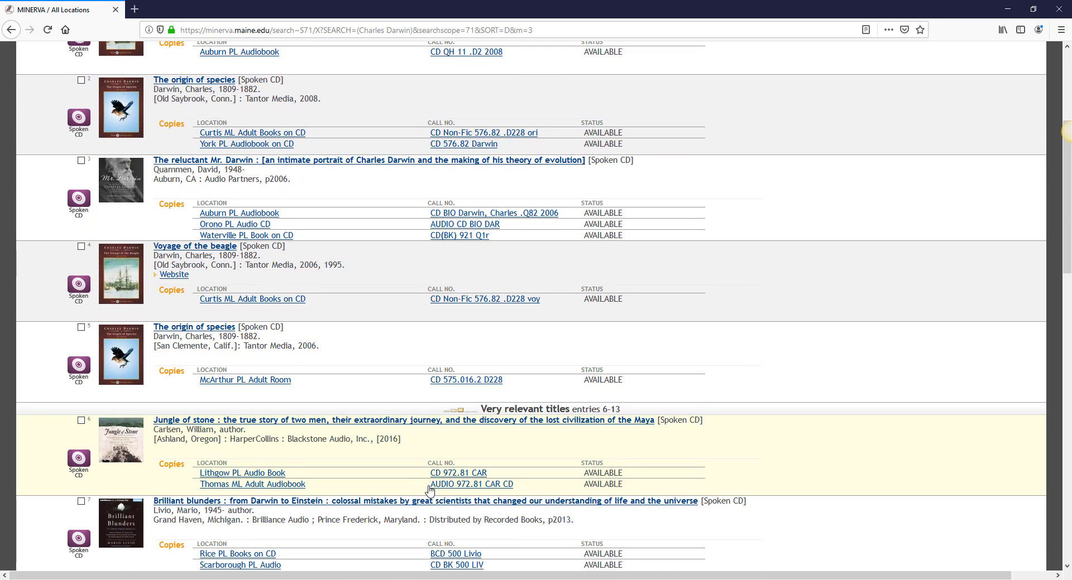
pyautogui.scroll(-1, 429, 486)
pyautogui.scroll(6, 429, 485)
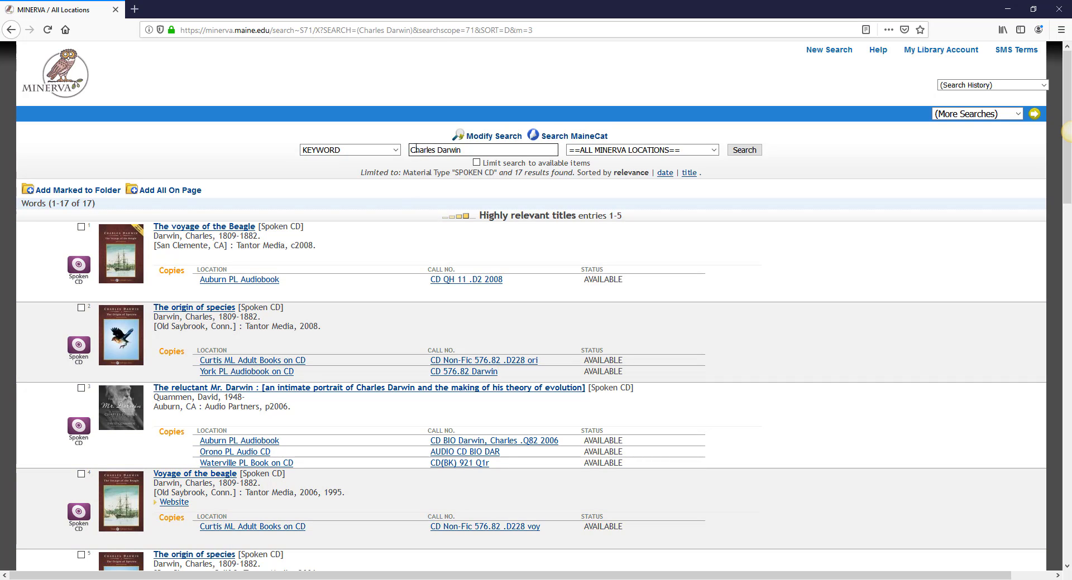
# - Run an Author search for 'Darwin, Charles', listing six matching author headings
pyautogui.click(395, 151)
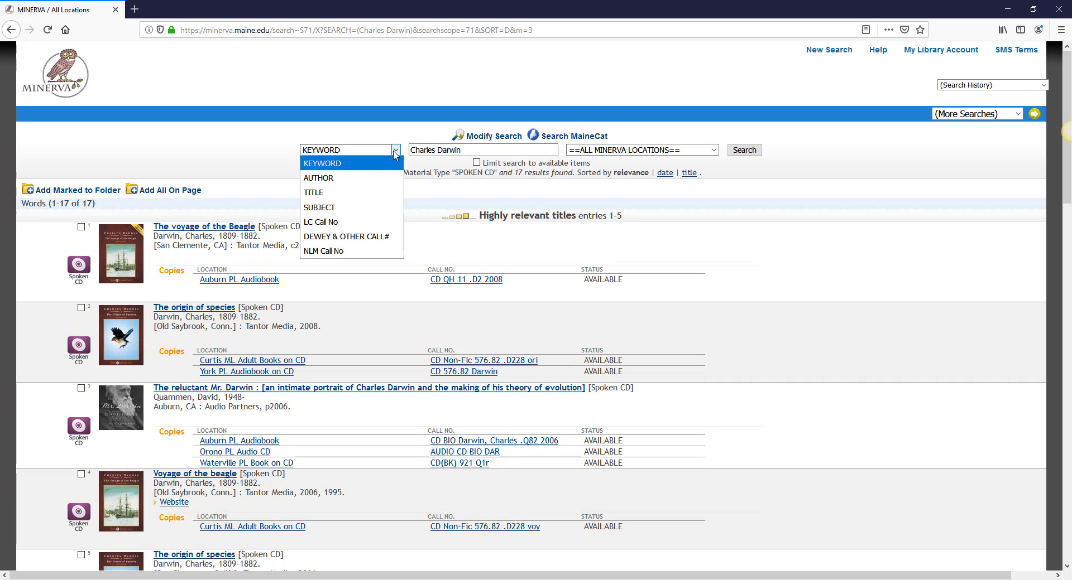
pyautogui.click(379, 179)
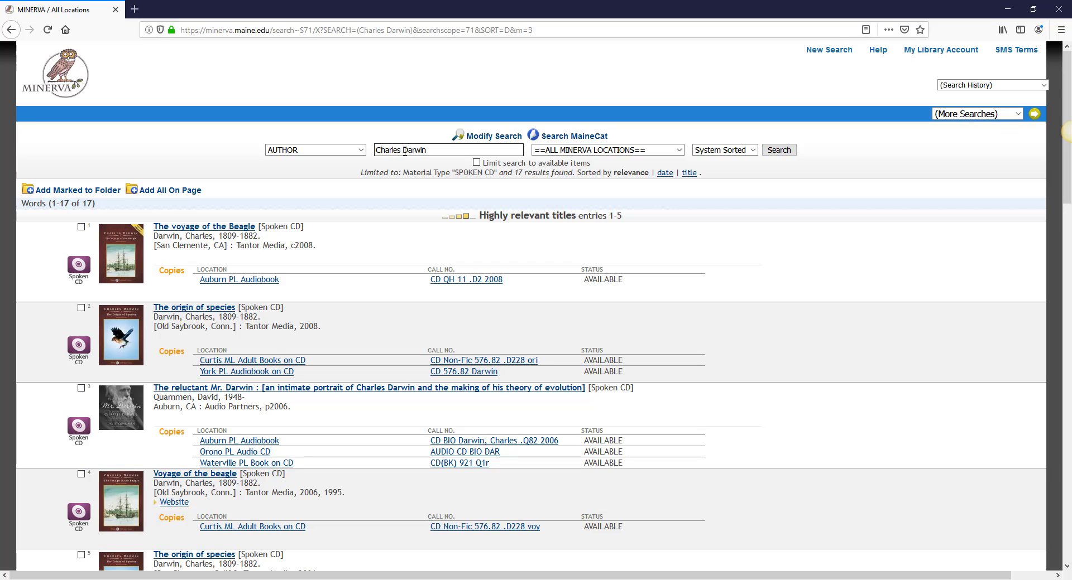
pyautogui.moveTo(400, 150); pyautogui.dragTo(368, 150)
pyautogui.press('Delete')
pyautogui.press('Delete')
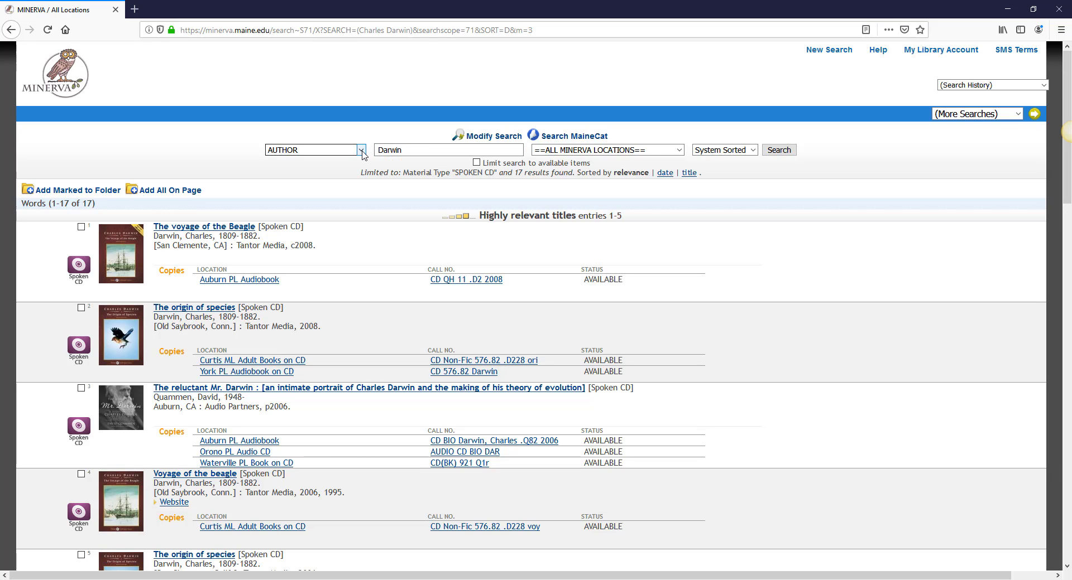
pyautogui.press('Return')
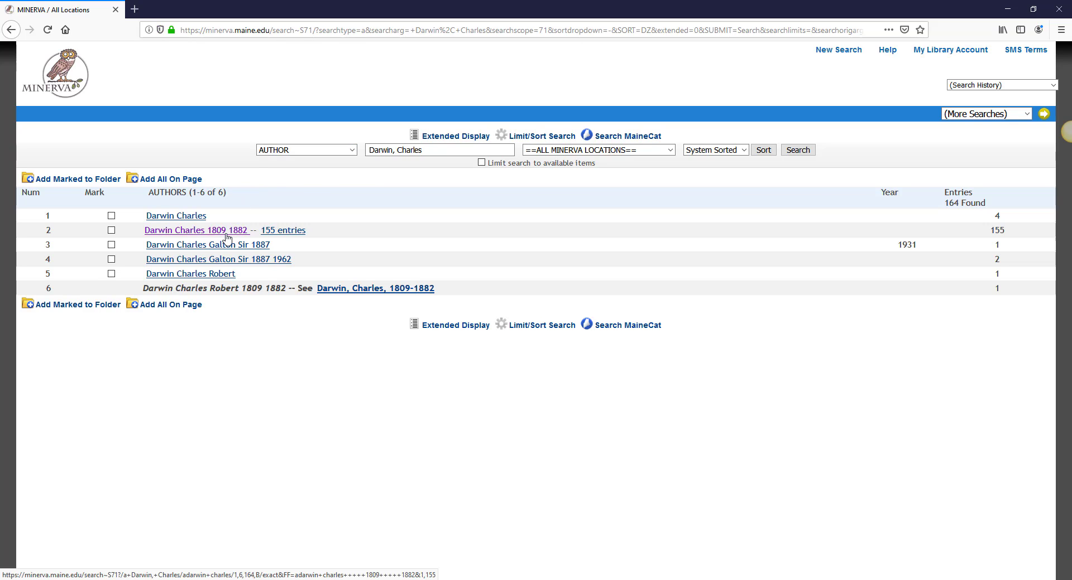
# - Open the 155 titles under Darwin Charles 1809-1882, reset the search type to Keyword, and return home
pyautogui.click(227, 238)
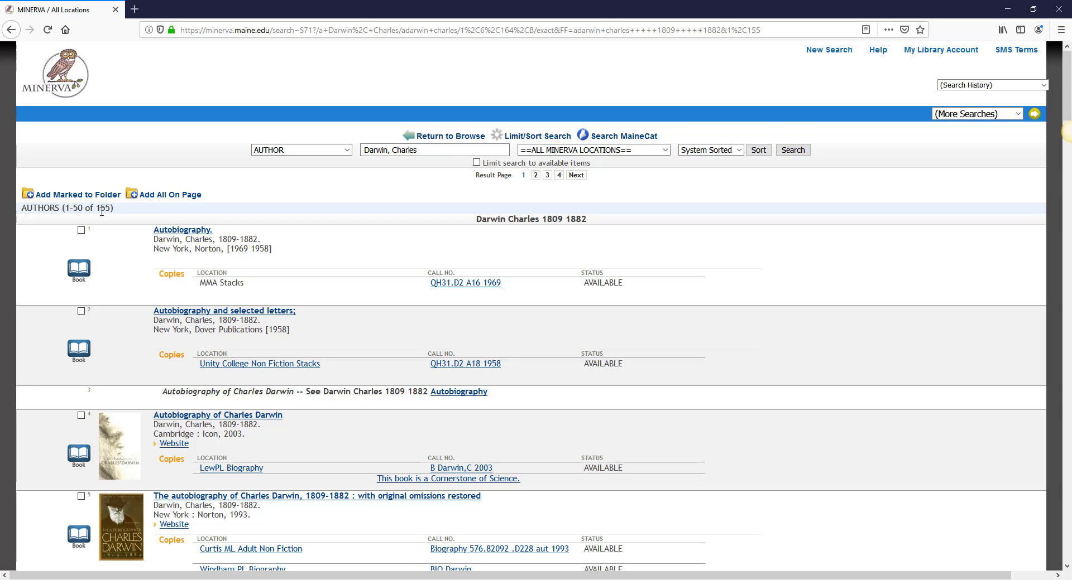
pyautogui.click(292, 151)
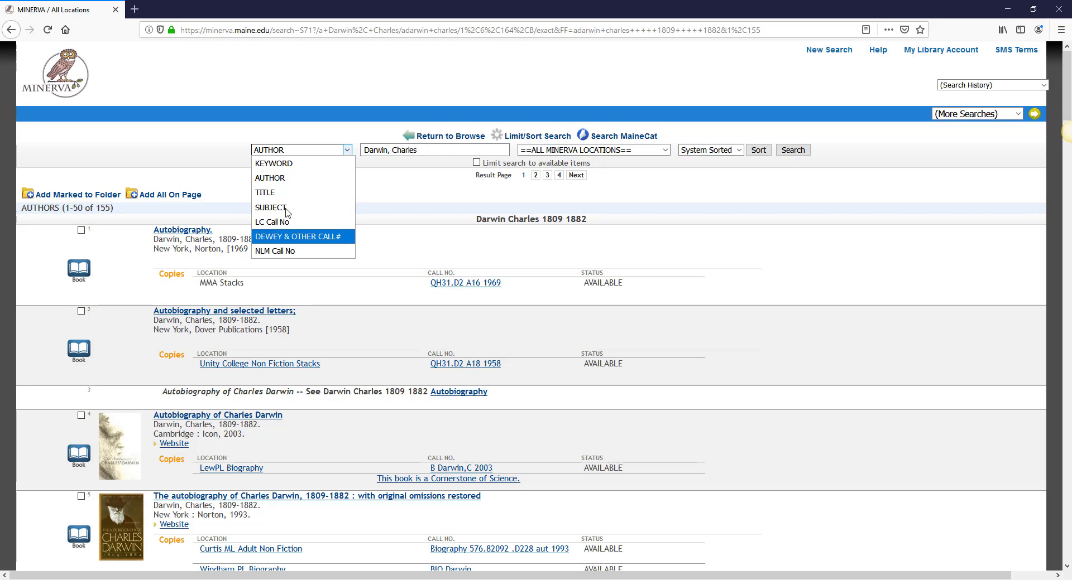
pyautogui.click(280, 166)
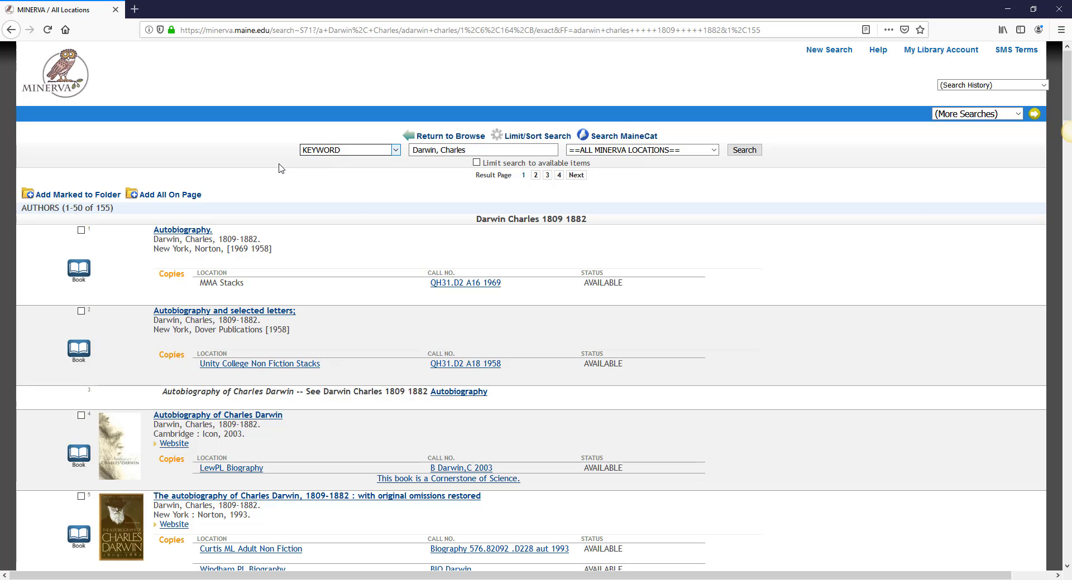
pyautogui.click(60, 83)
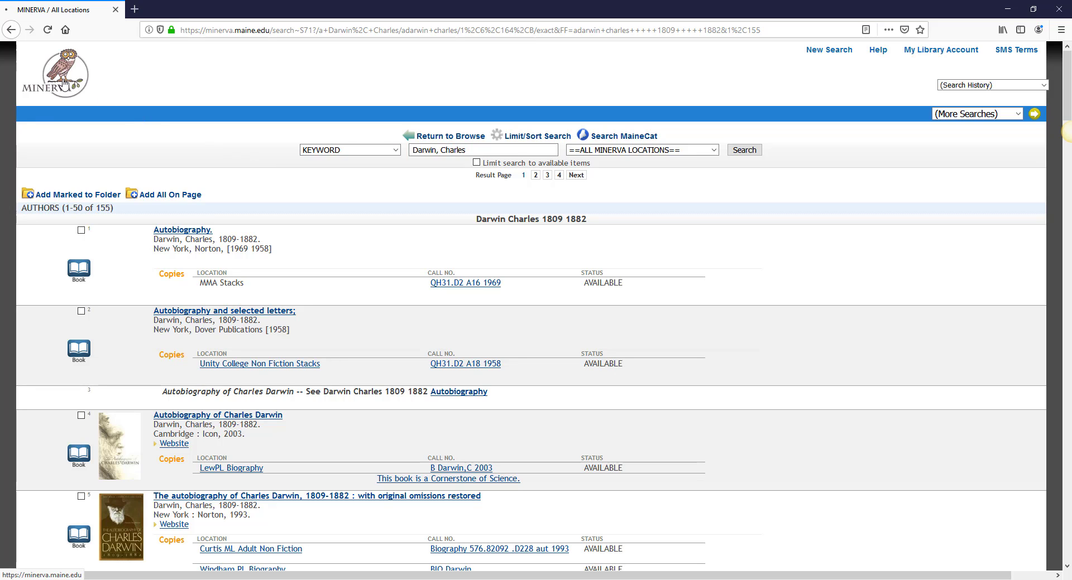